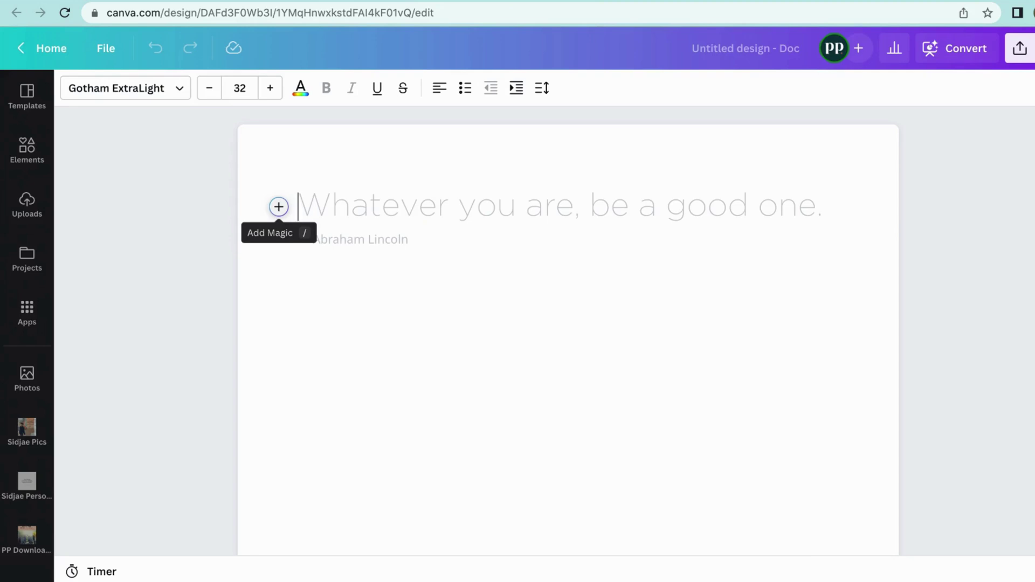
# Start a Magic Write prompt for a script welcoming new team members to employee training.
pyautogui.click(278, 206)
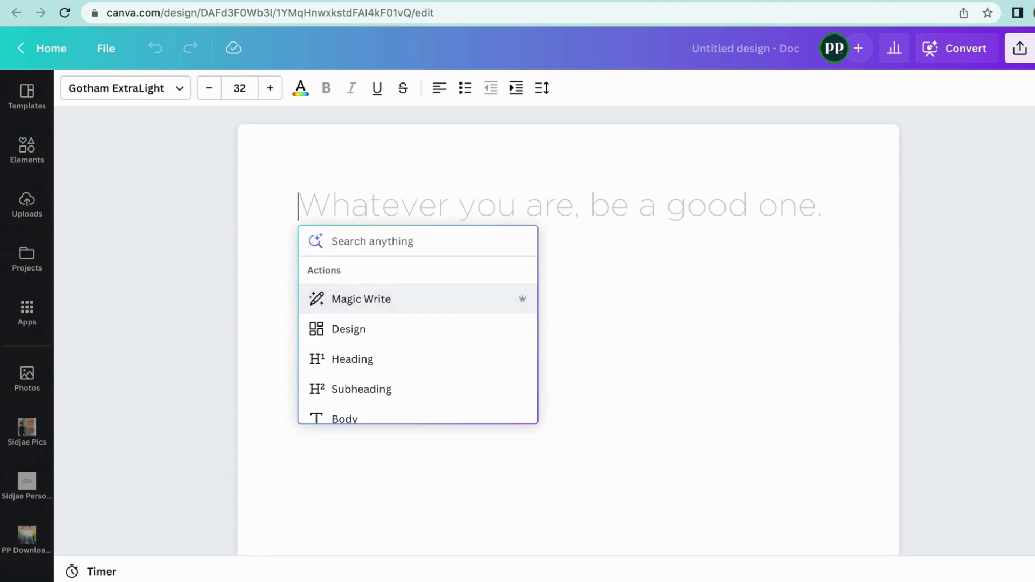
pyautogui.press('Return')
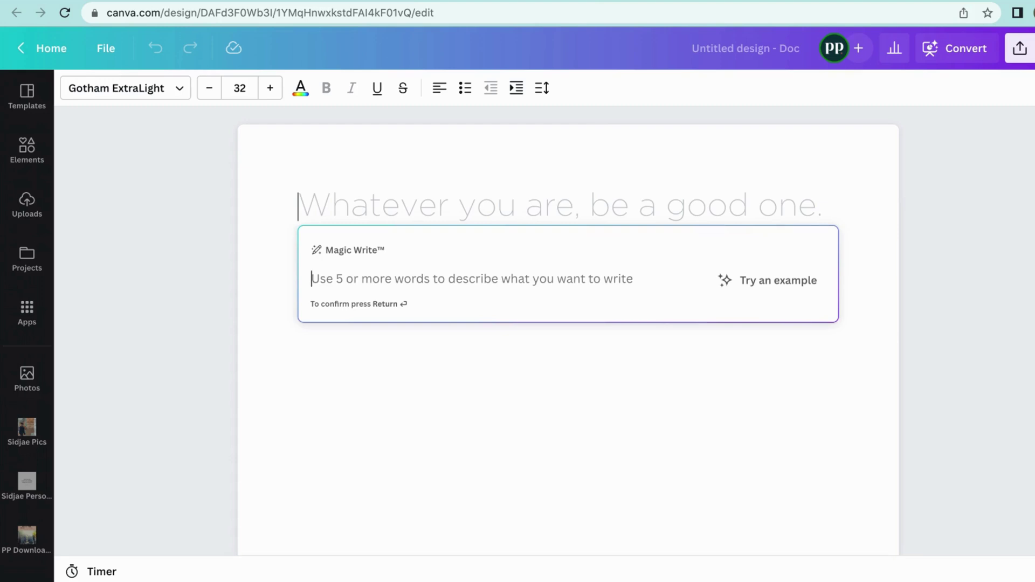
pyautogui.write('W')
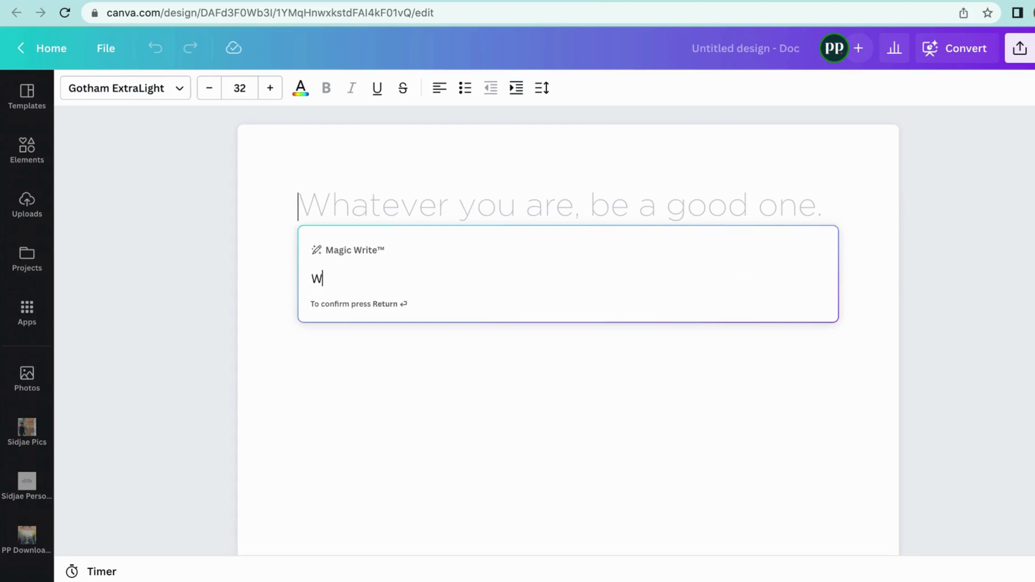
pyautogui.write('rite')
pyautogui.write('a c')
pyautogui.write('cript for ')
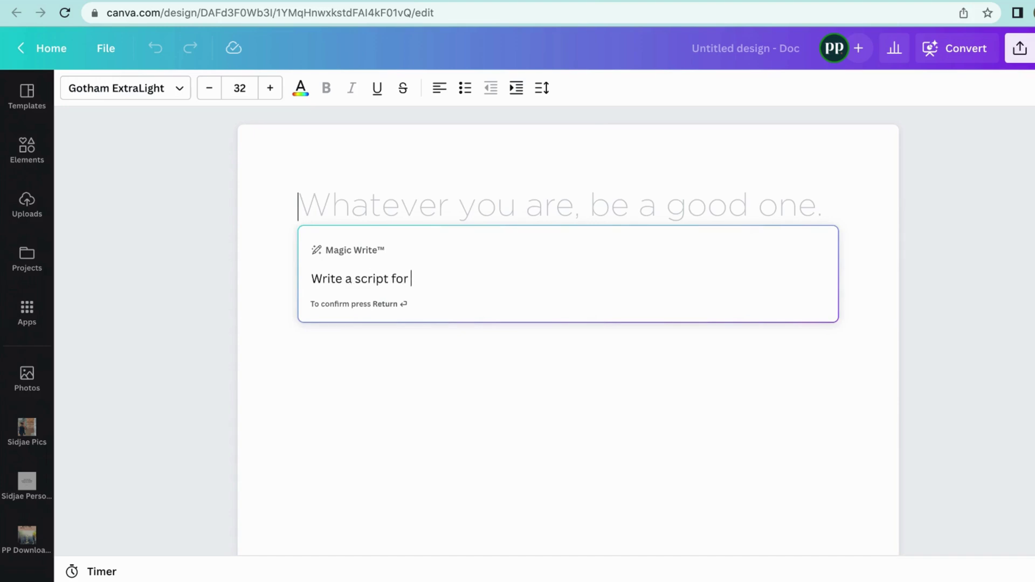
pyautogui.write('emplo')
pyautogui.write('yee traini')
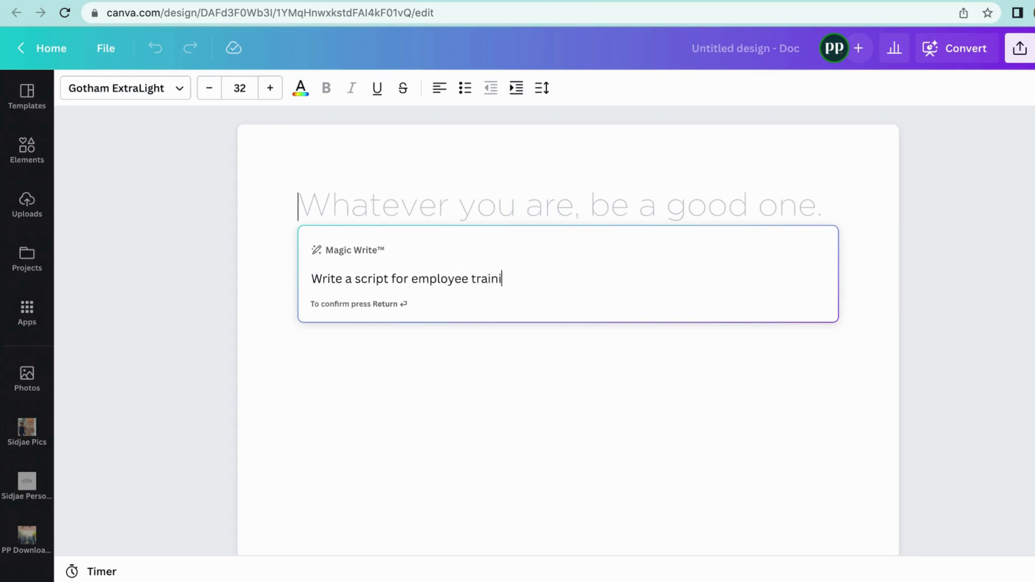
pyautogui.write('ng welcomeing')
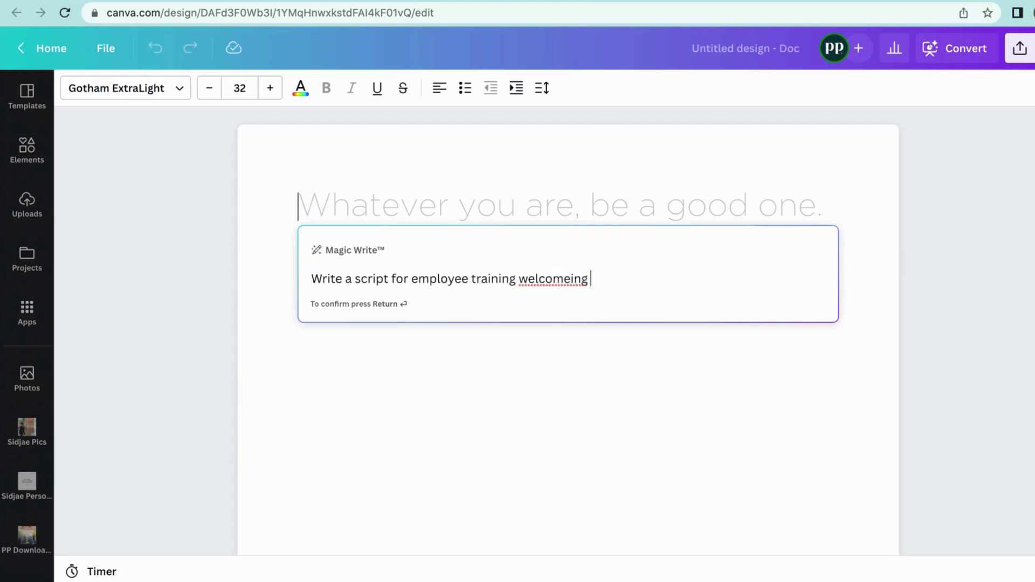
pyautogui.write('ing new')
pyautogui.write(' team members.')
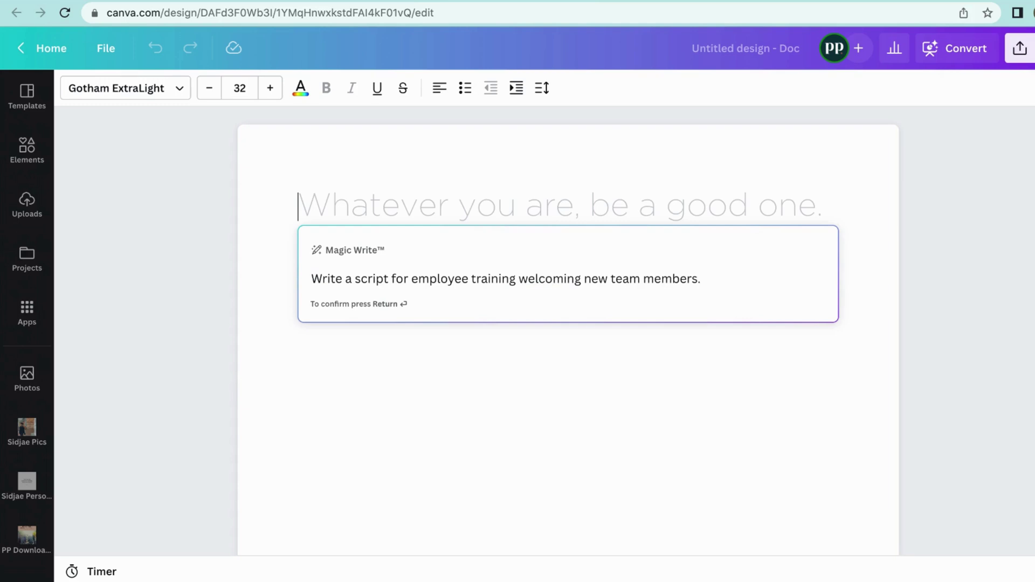
# Generate the new-team-member welcome script with Magic Write and accept it into the document.
pyautogui.press('Return')
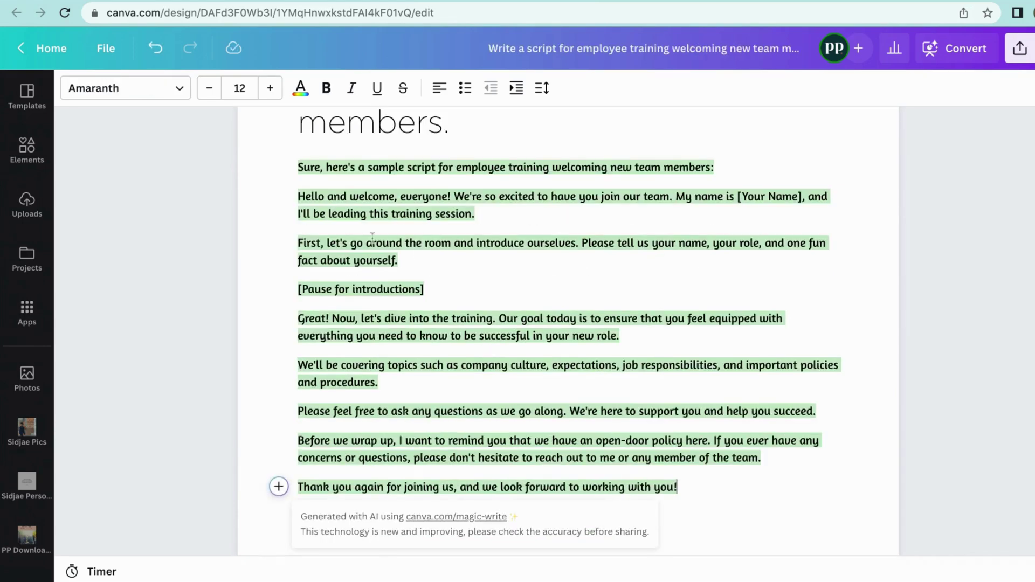
pyautogui.click(487, 275)
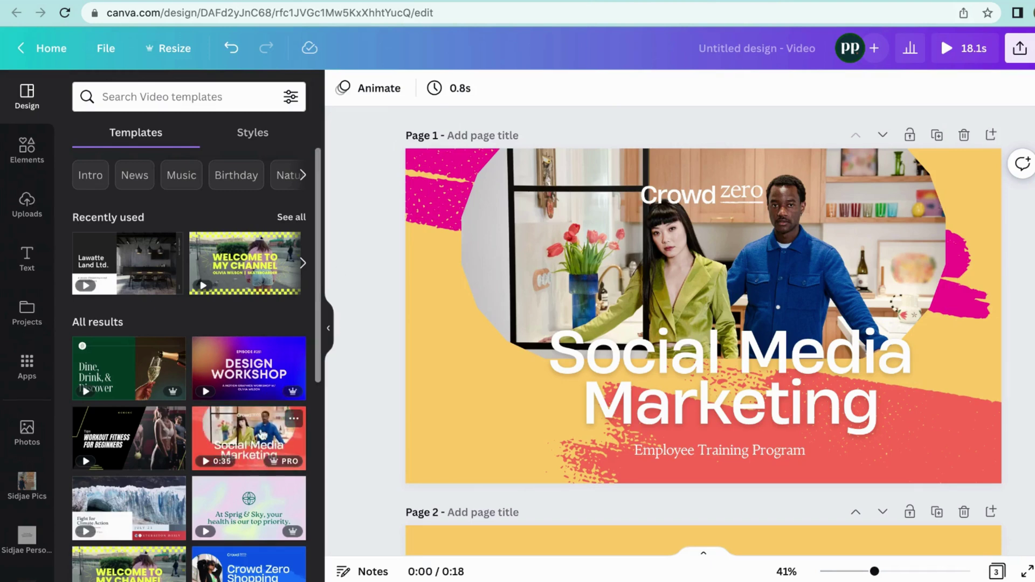
# Check the pink brushstroke shape's colour choices without changing them, then select the page background.
pyautogui.click(437, 191)
pyautogui.click(341, 87)
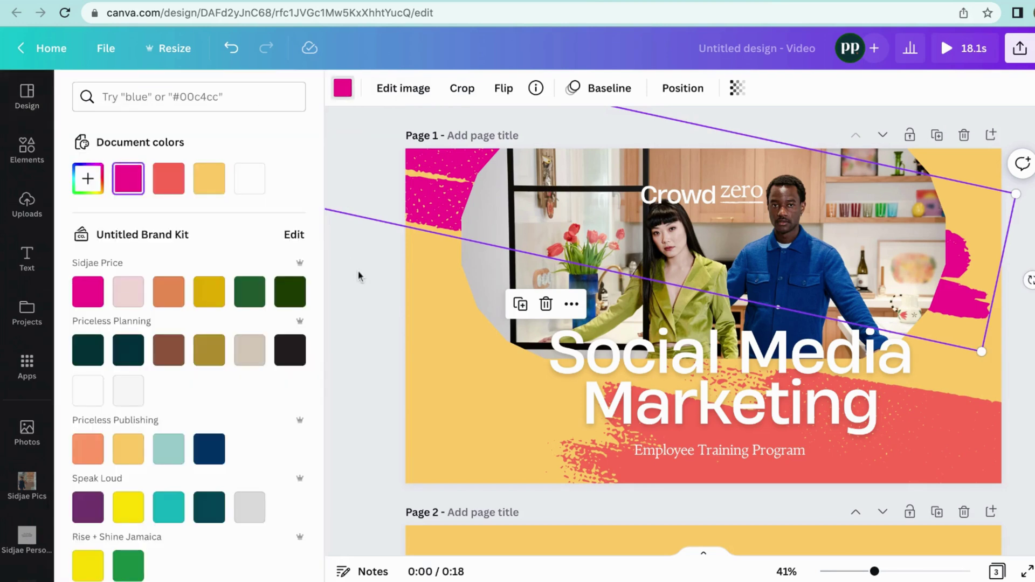
pyautogui.press('Escape')
pyautogui.click(449, 405)
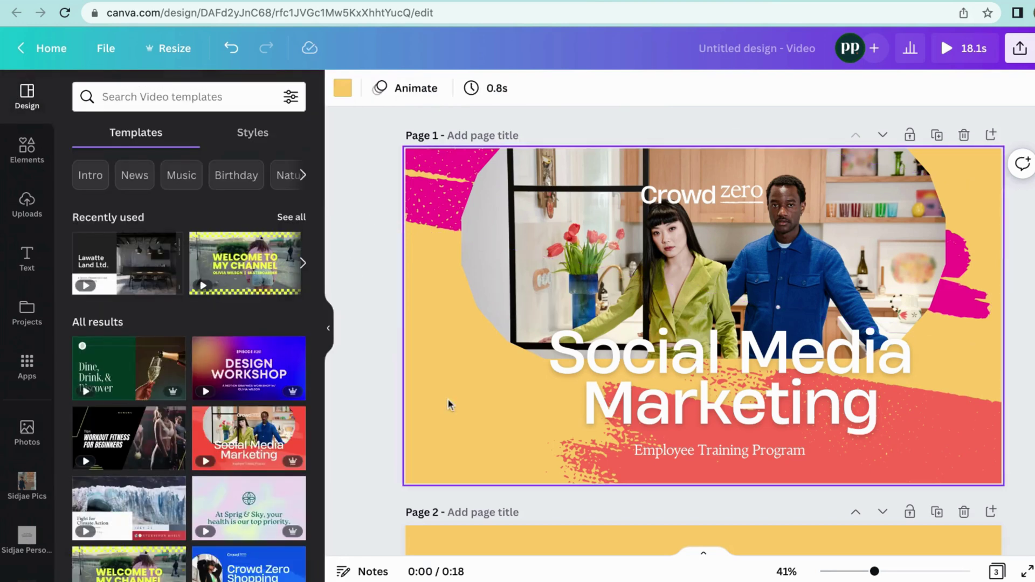
# Change the Social Media Marketing heading font to DM Sans.
pyautogui.click(558, 388)
pyautogui.click(432, 86)
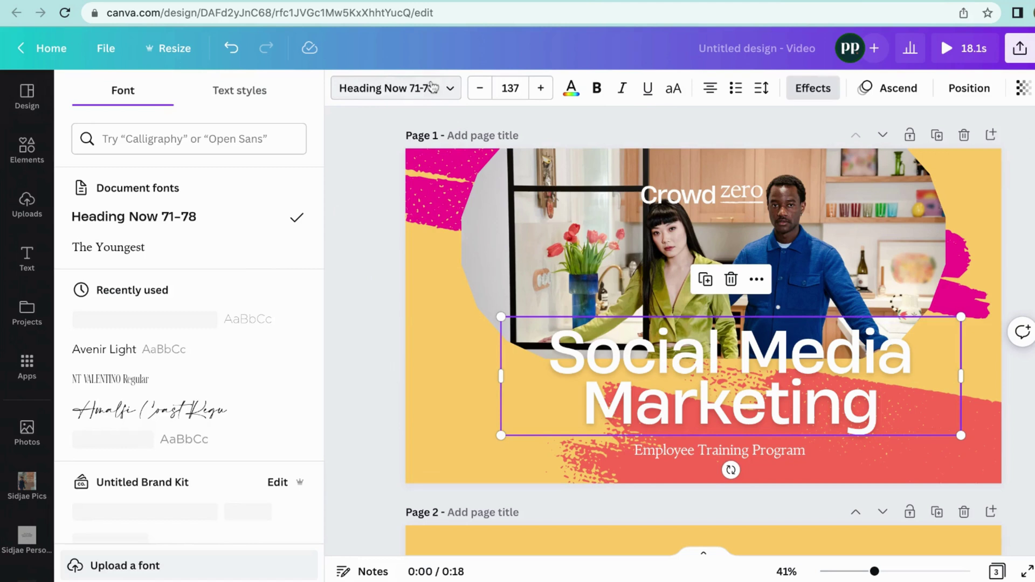
pyautogui.click(195, 360)
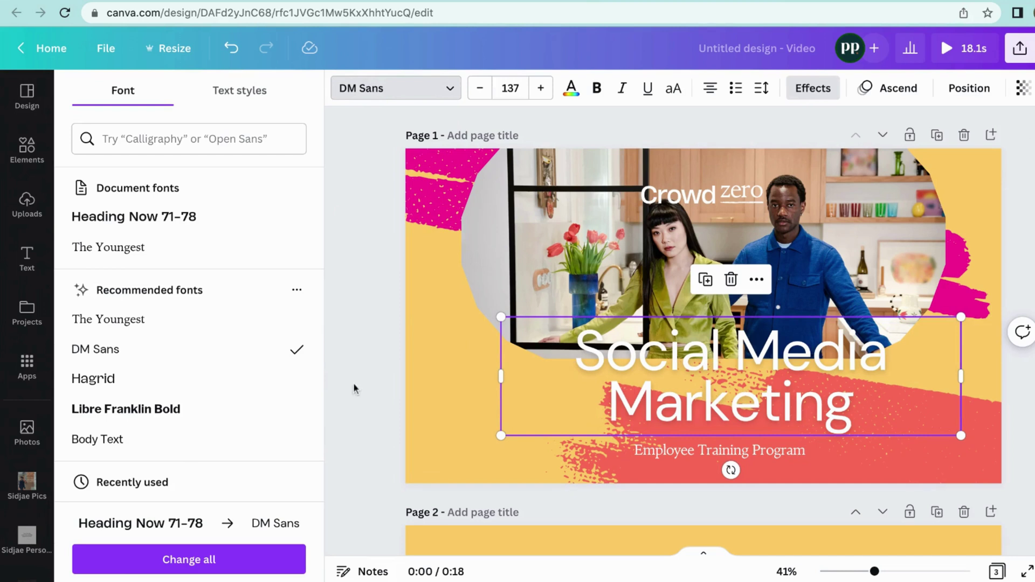
pyautogui.scroll(-1, 230, 400)
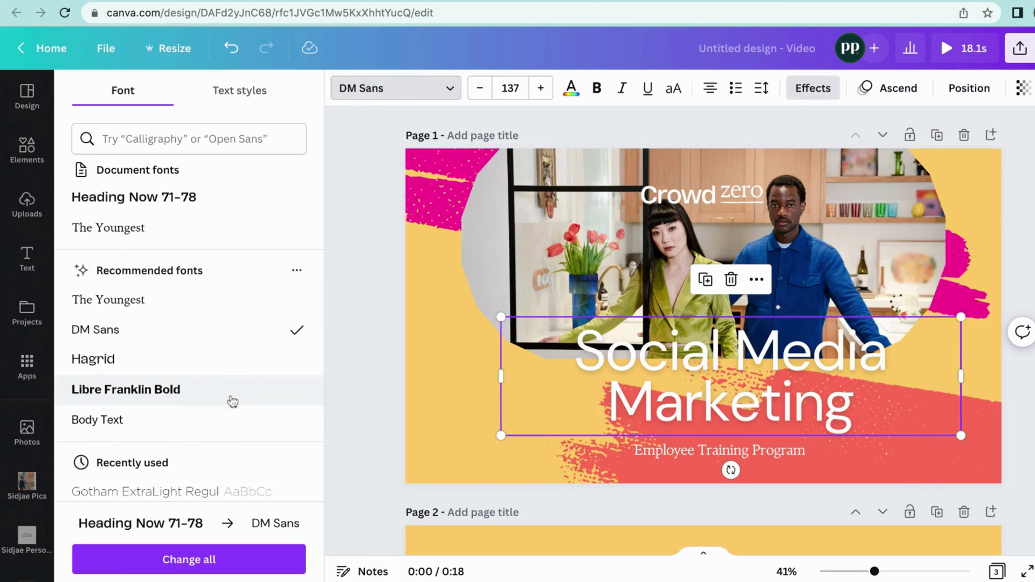
pyautogui.press('Escape')
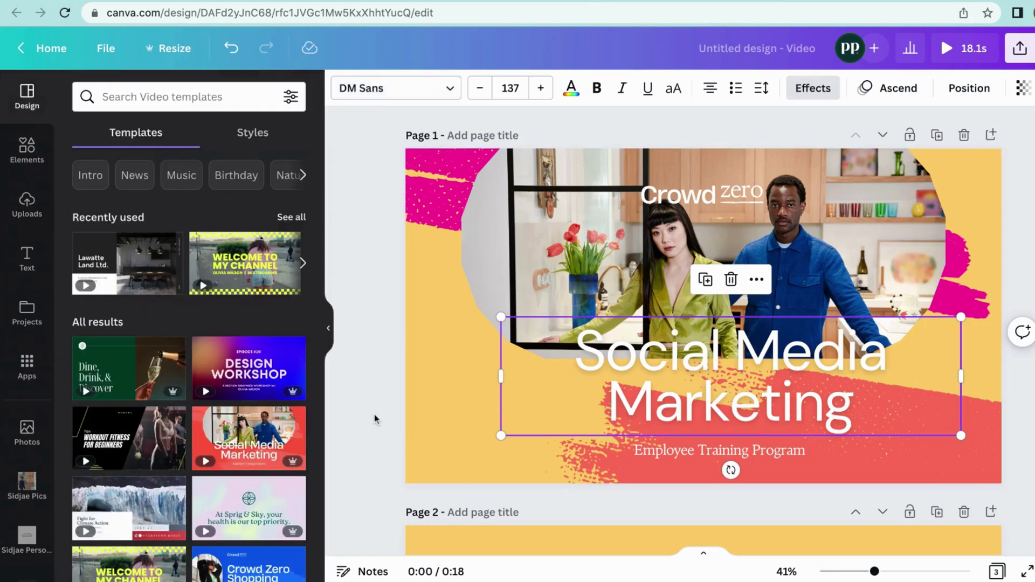
pyautogui.press('Escape')
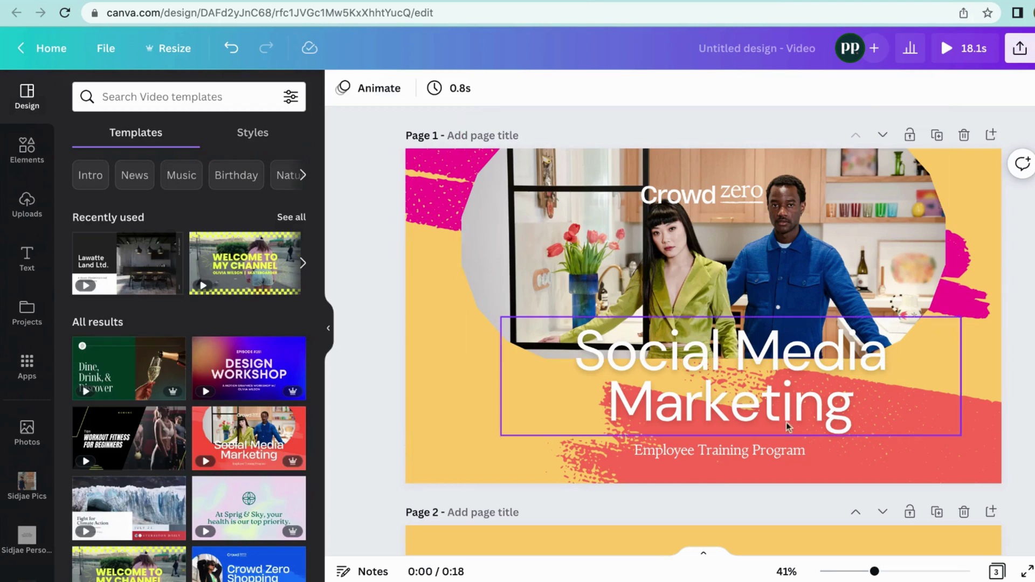
# Switch the Employee Training Program subtitle from The Youngest to DM Sans.
pyautogui.click(805, 457)
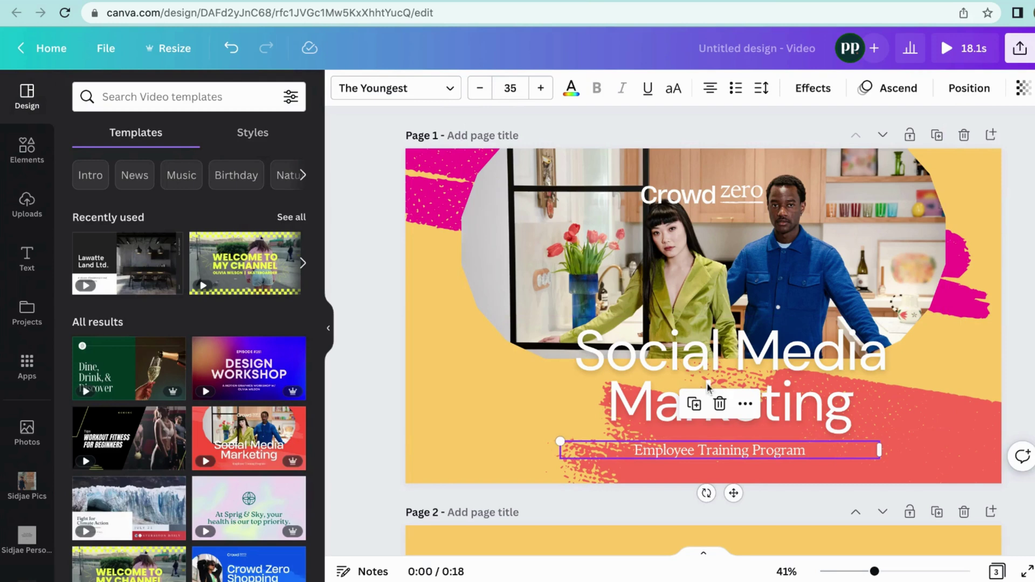
pyautogui.click(422, 89)
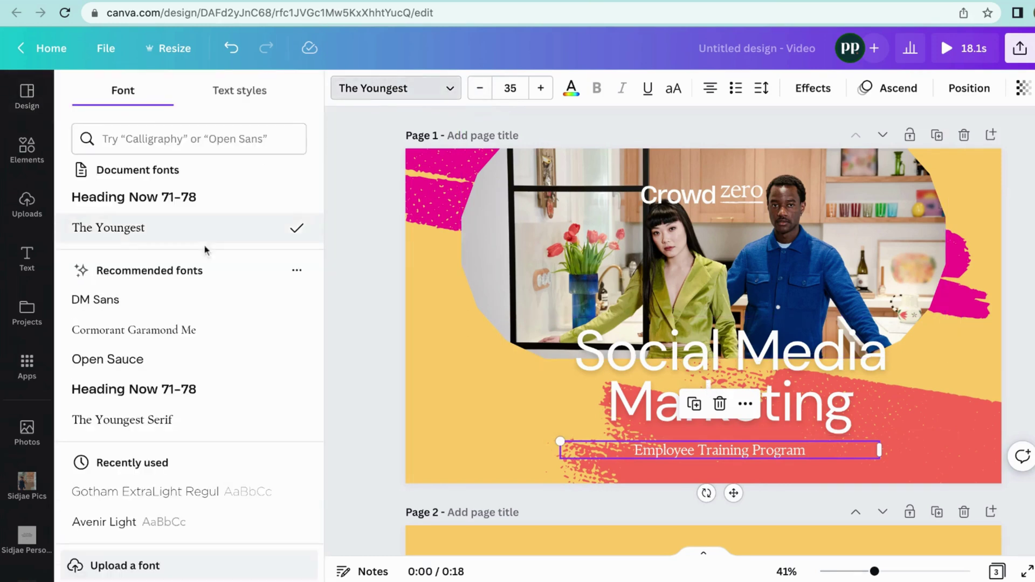
pyautogui.click(203, 299)
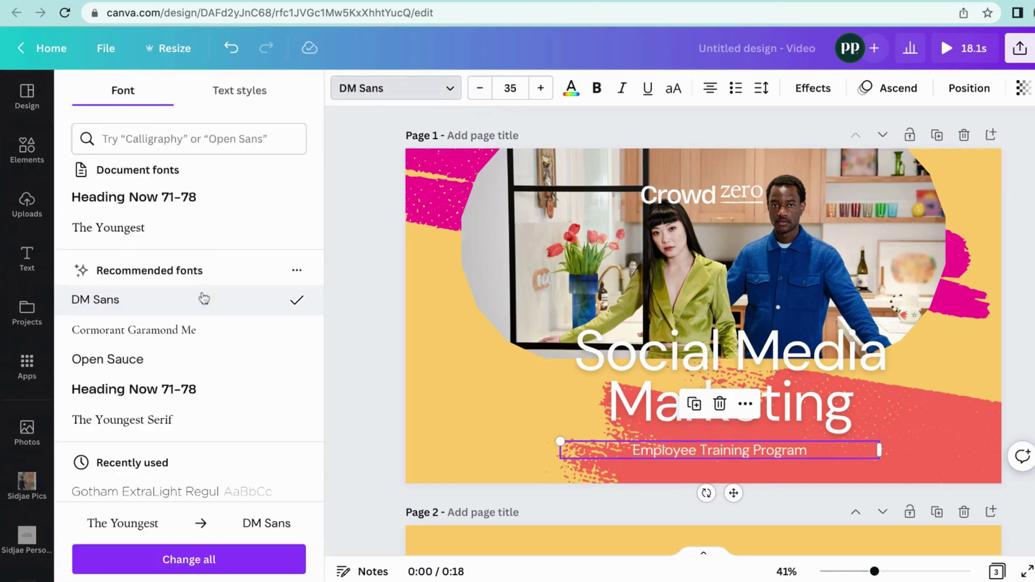
pyautogui.click(352, 348)
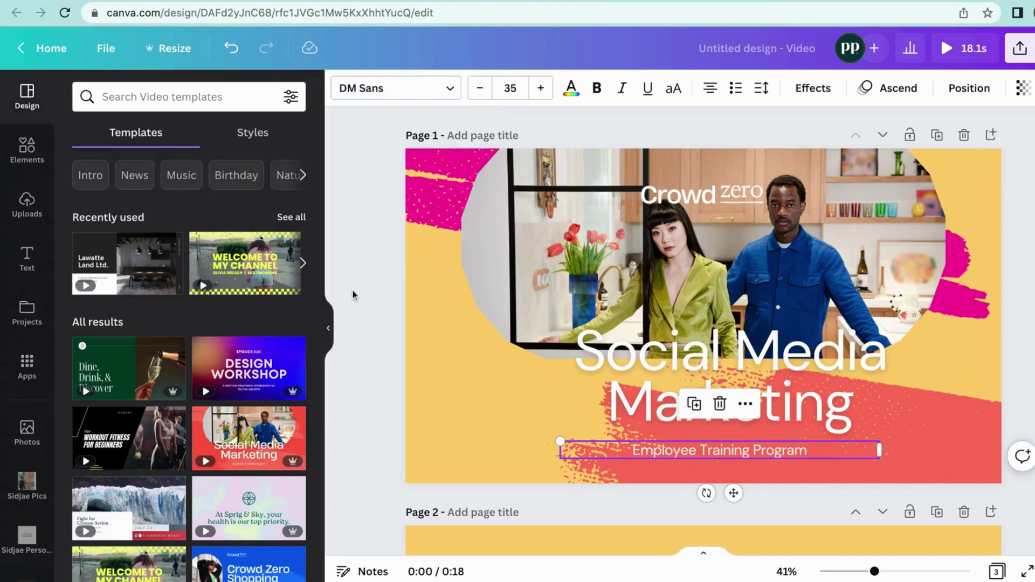
pyautogui.click(368, 300)
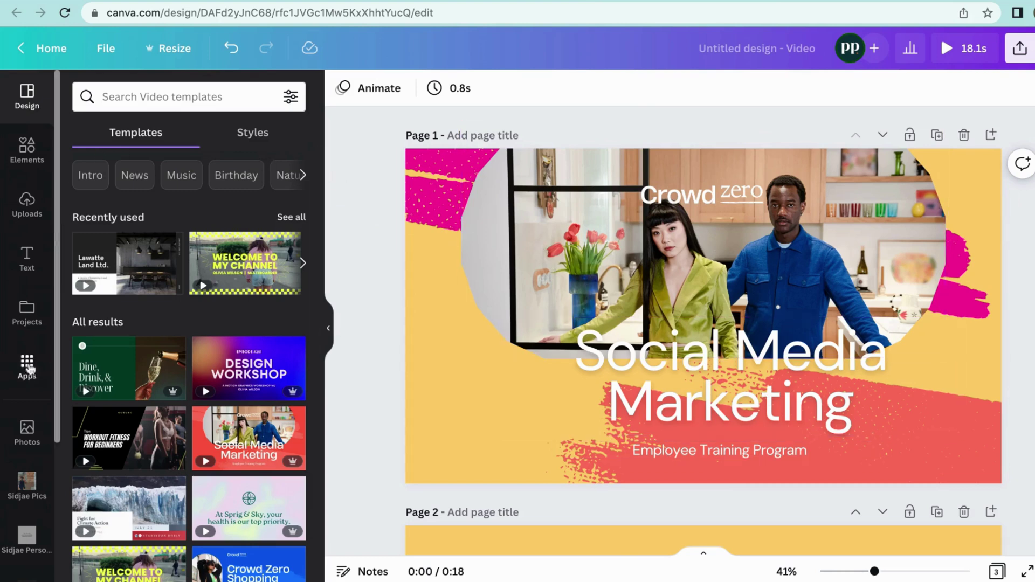
# Pick the smiling woman with a curly updo in the D-ID AI Presenters app.
pyautogui.click(29, 370)
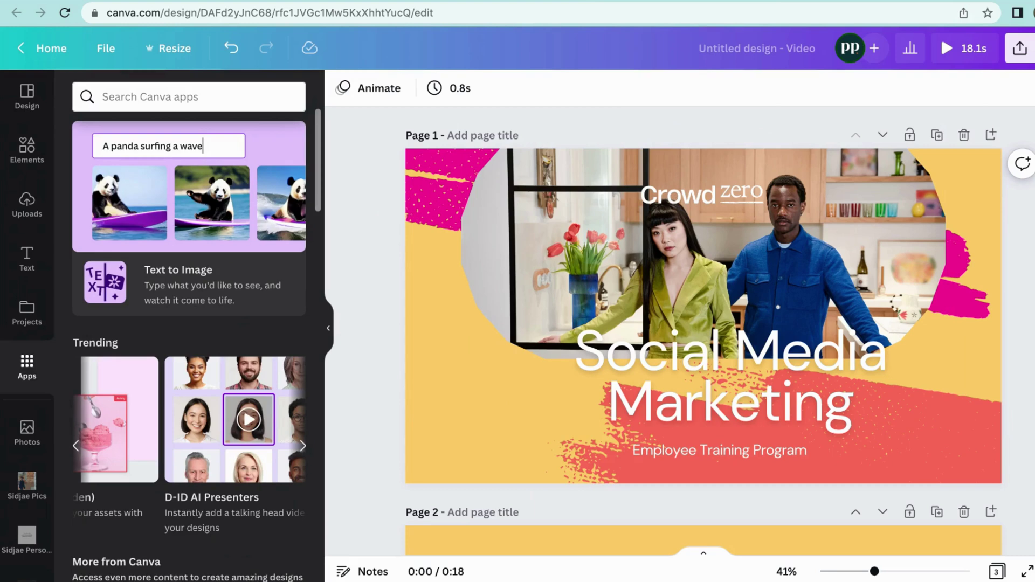
pyautogui.click(191, 477)
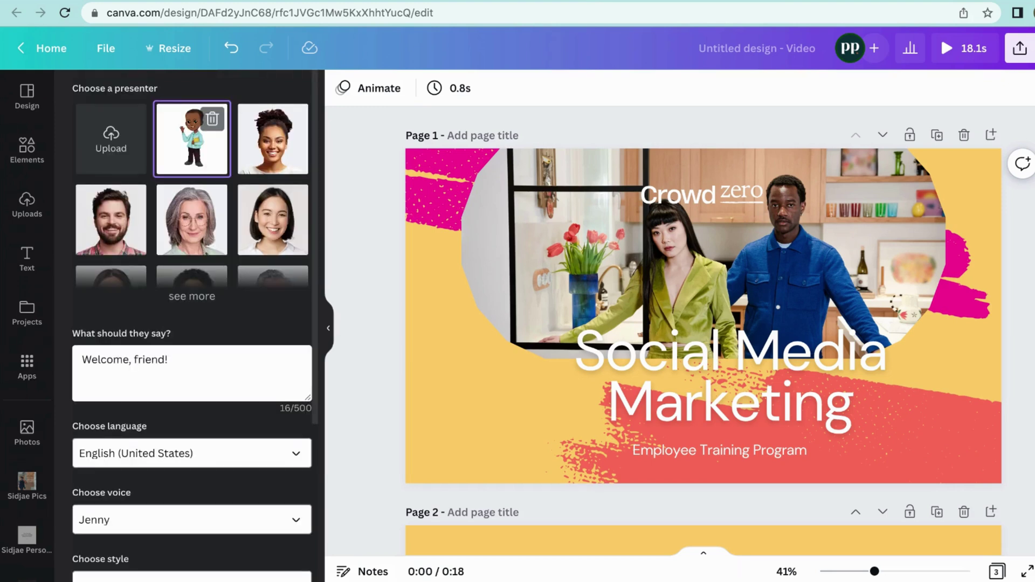
pyautogui.click(196, 296)
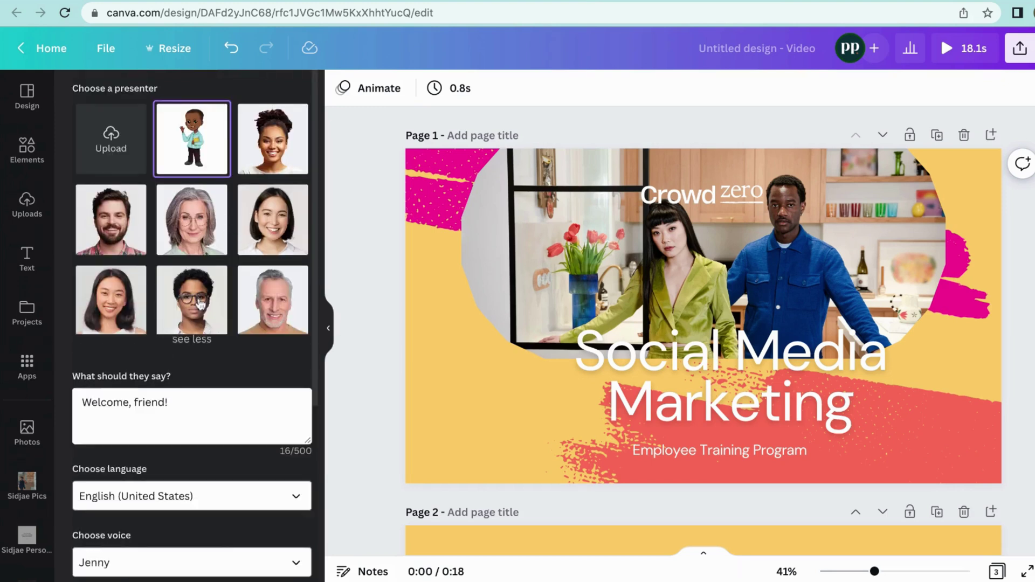
pyautogui.scroll(-5, 202, 455)
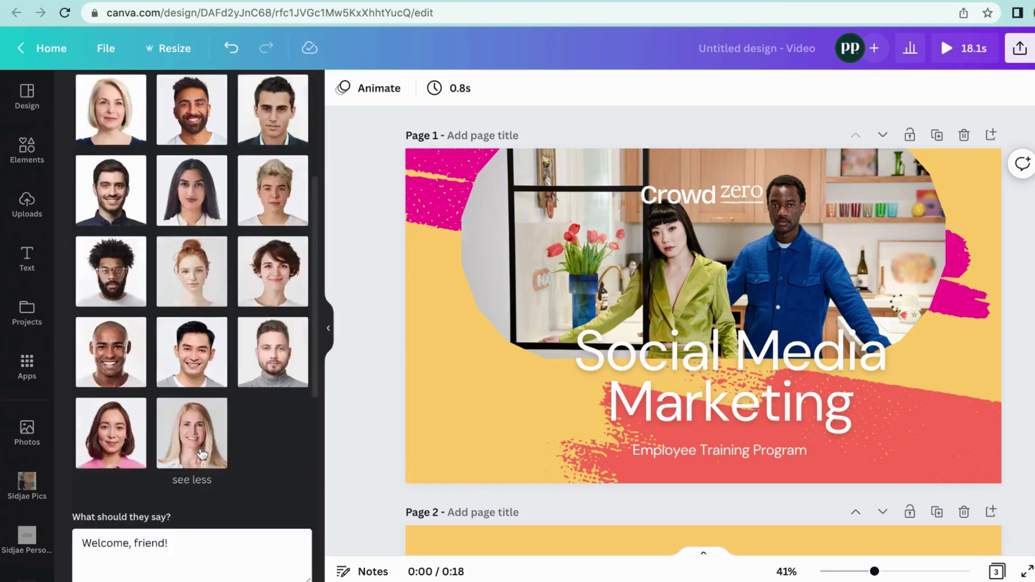
pyautogui.scroll(5, 201, 455)
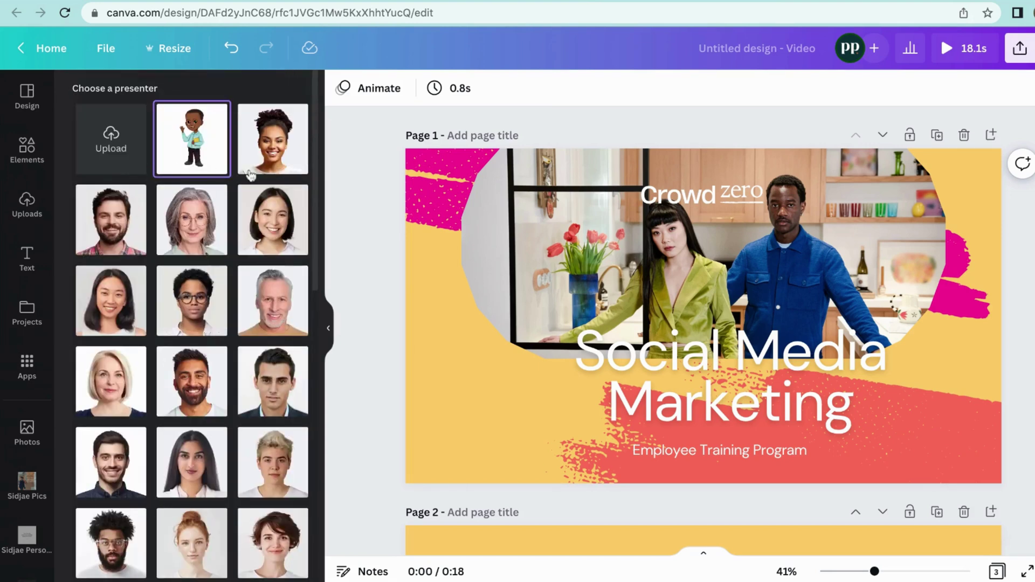
pyautogui.scroll(-1, 254, 260)
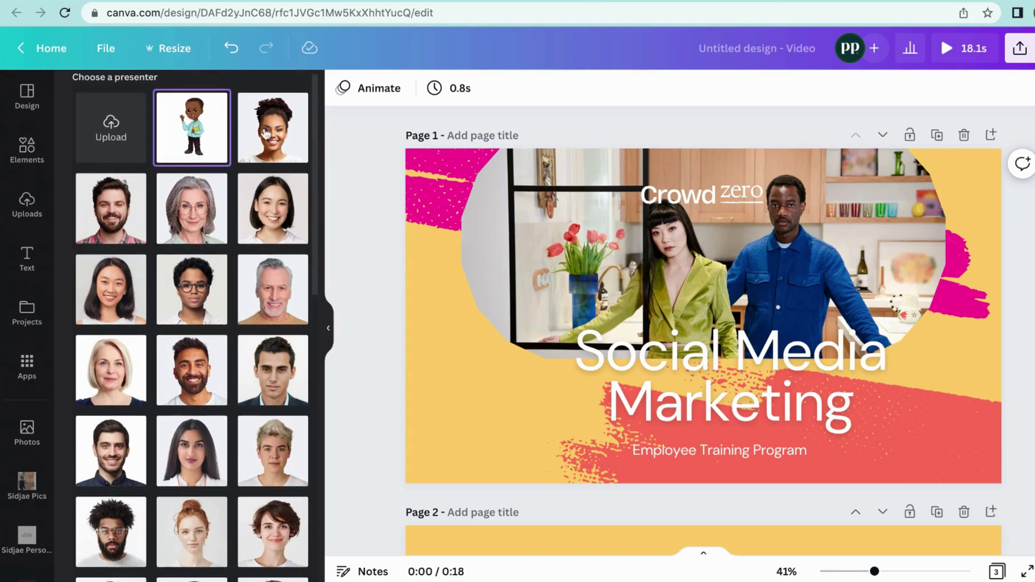
pyautogui.click(268, 139)
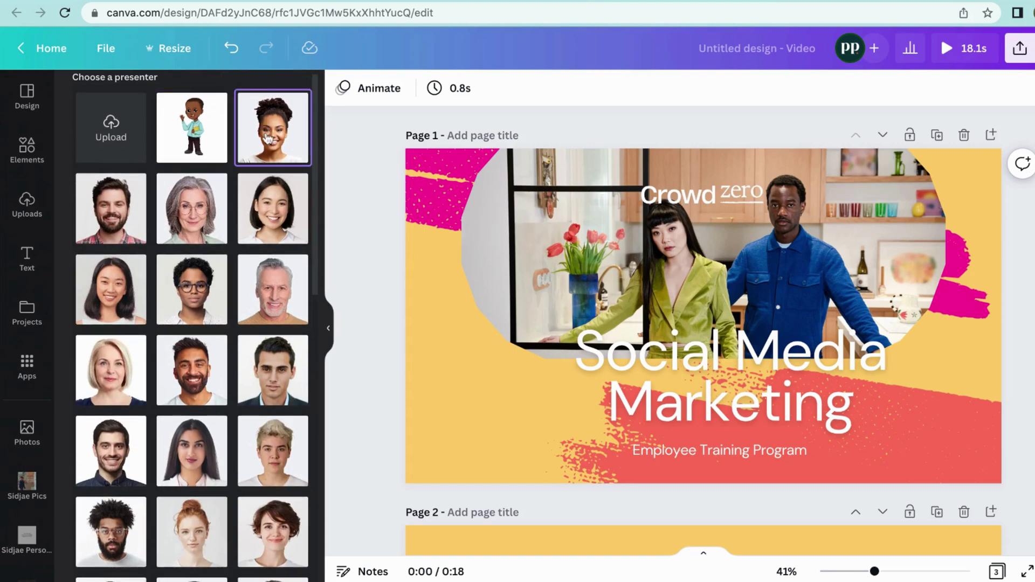
pyautogui.scroll(-2, 288, 436)
pyautogui.scroll(-2, 288, 437)
pyautogui.scroll(-2, 288, 438)
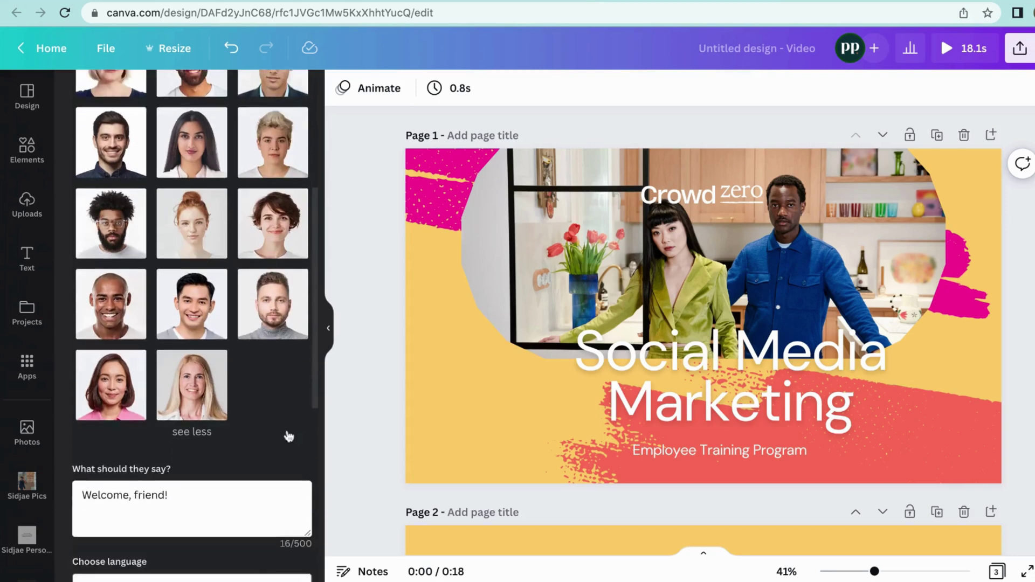
pyautogui.scroll(-2, 288, 437)
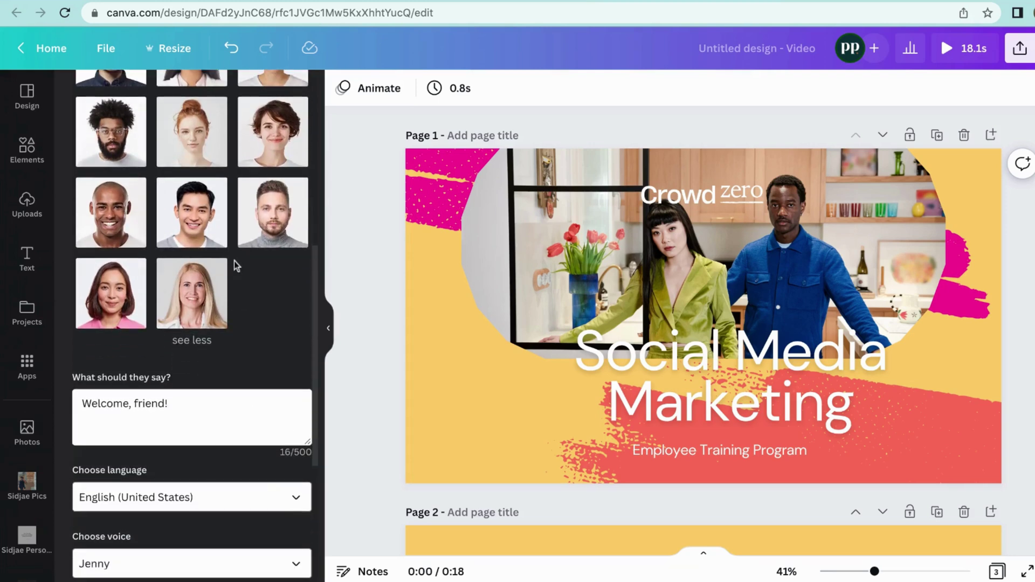
pyautogui.scroll(-2, 232, 373)
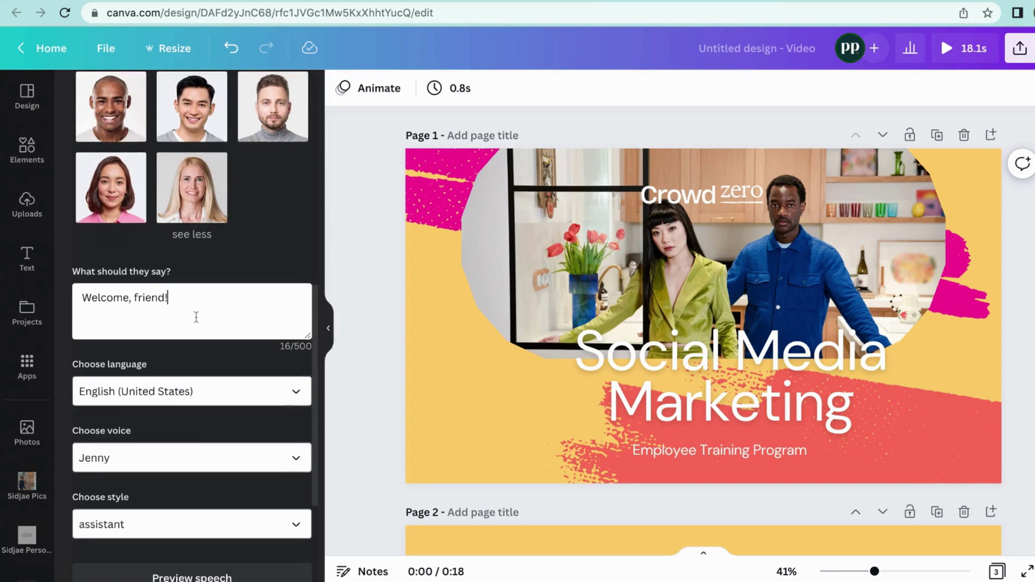
pyautogui.scroll(-2, 196, 317)
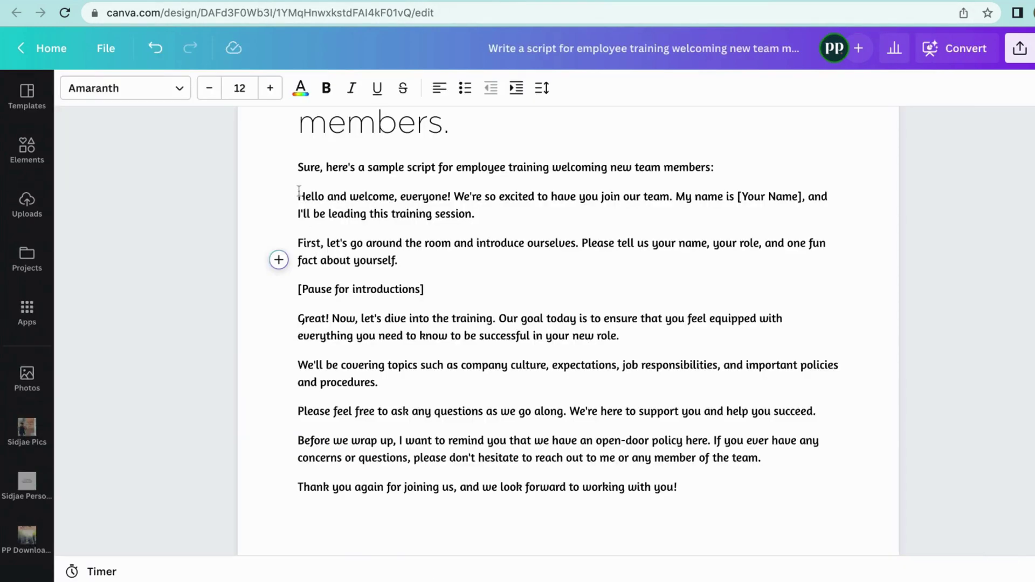
# Paste the script's Hello and First paragraphs over the presenter's 'Welcome, friend!' speech.
pyautogui.keyDown('shift'); pyautogui.click(298, 194); pyautogui.keyUp('shift')
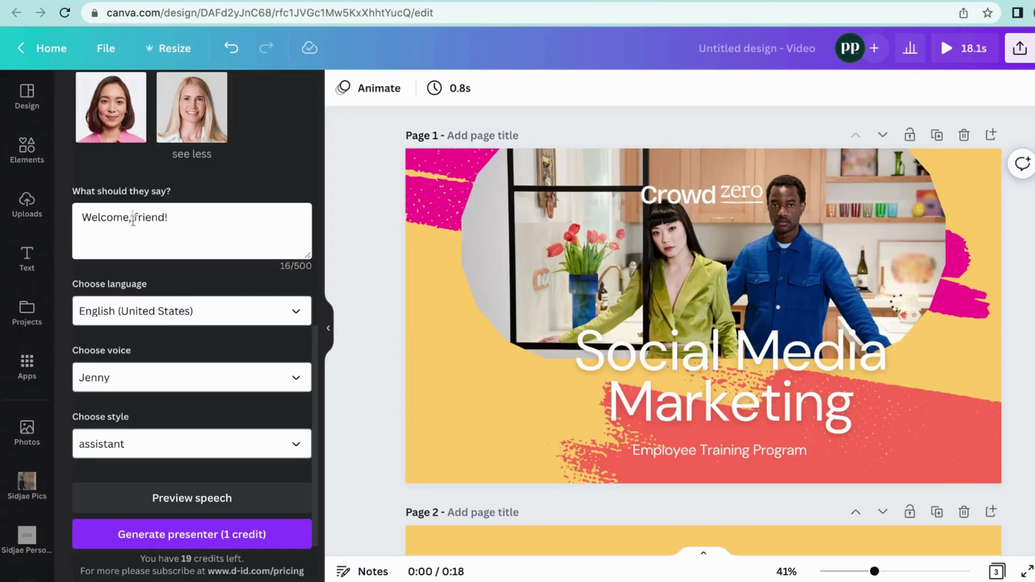
pyautogui.tripleClick(133, 221)
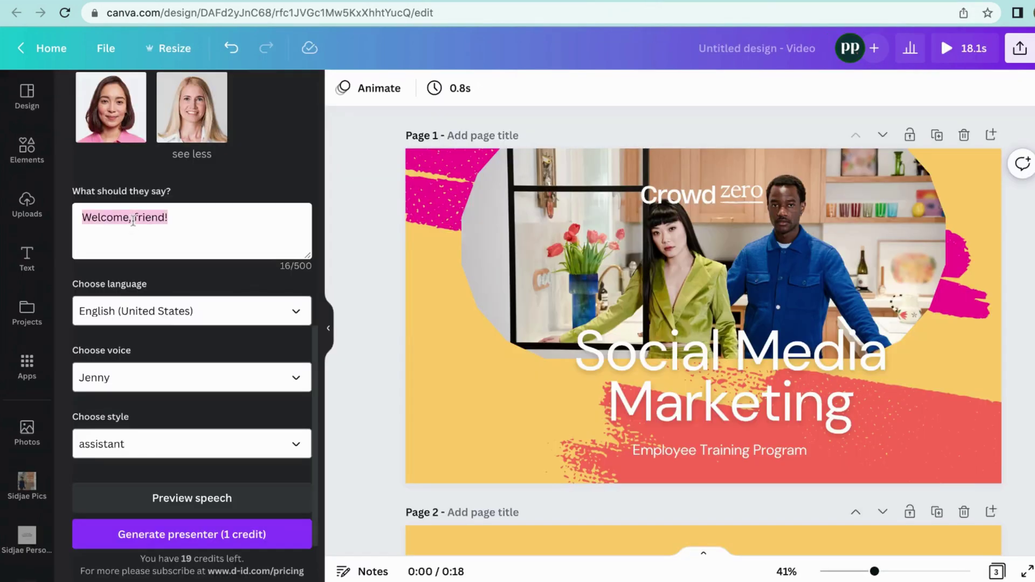
pyautogui.hotkey('ctrl', 'v')
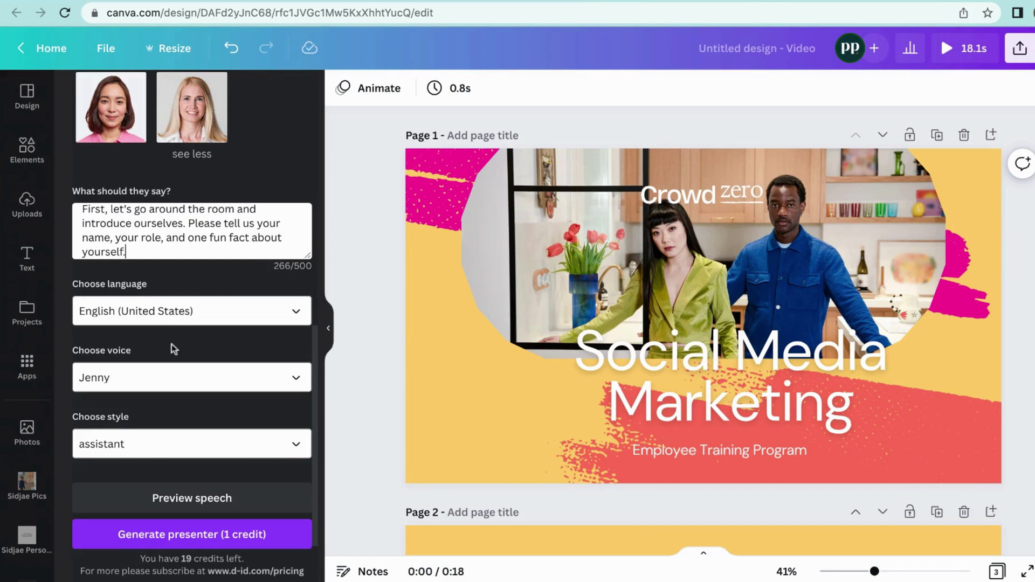
pyautogui.scroll(-2, 174, 346)
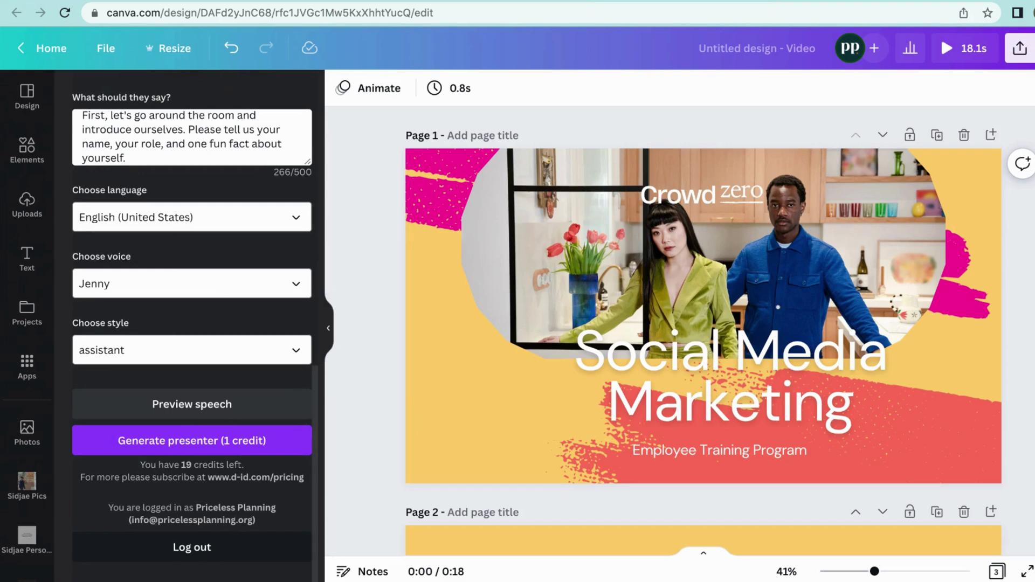
# Switch the presenter voice from Ana to Amber, preview the speech, and generate the presenter (1 credit).
pyautogui.click(184, 360)
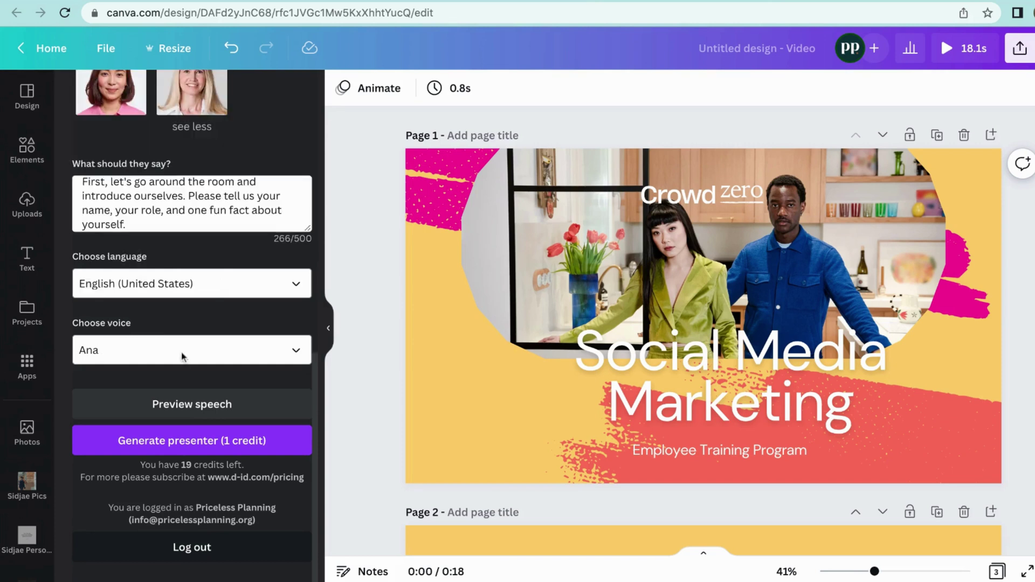
pyautogui.click(182, 341)
pyautogui.click(198, 405)
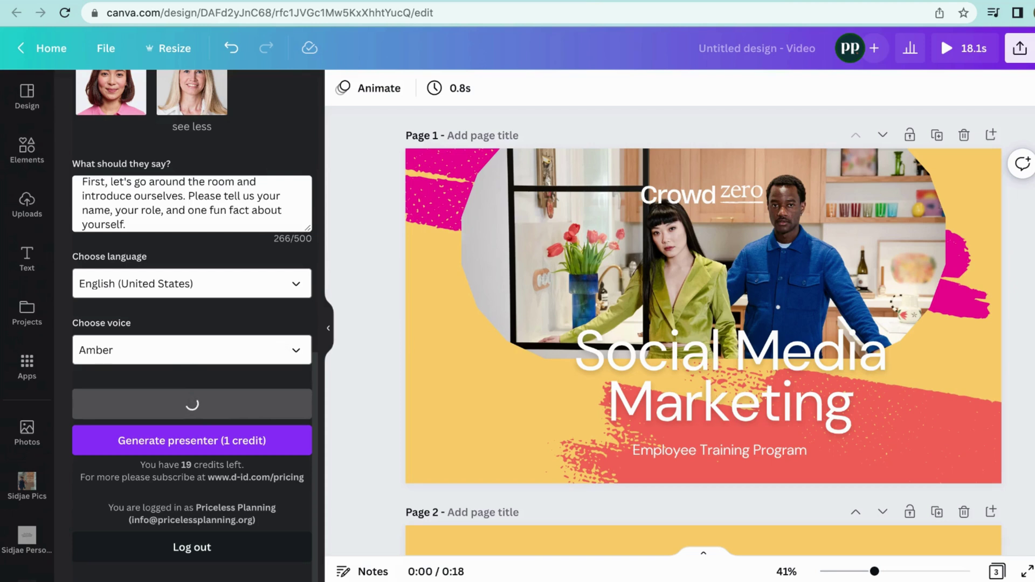
pyautogui.click(245, 447)
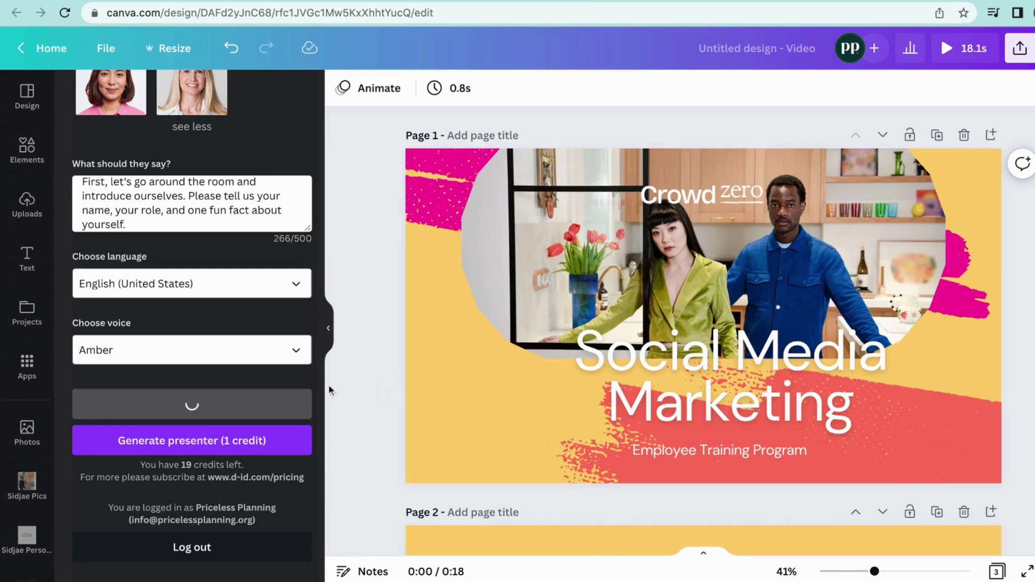
pyautogui.scroll(3, 289, 343)
pyautogui.scroll(4, 290, 344)
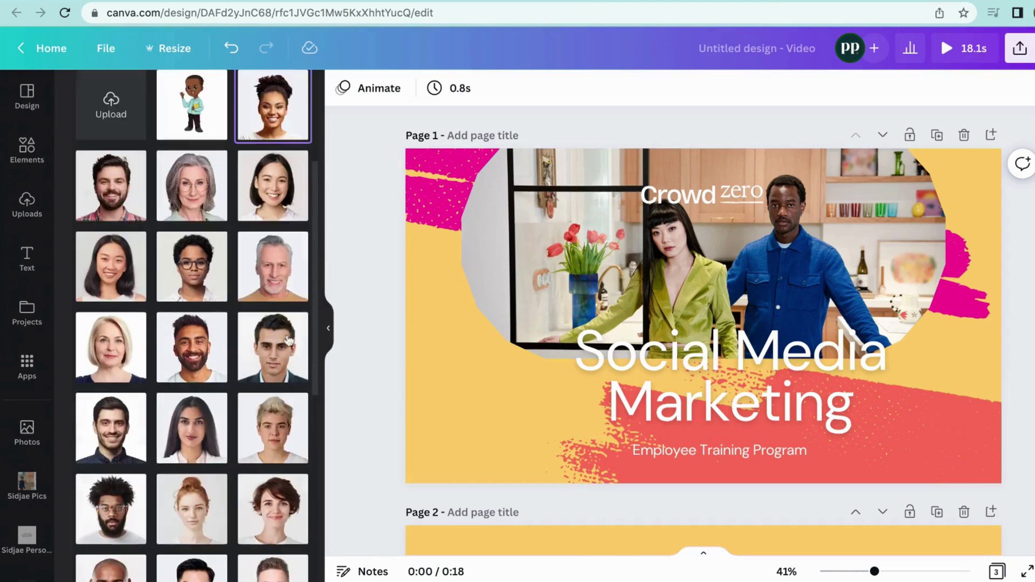